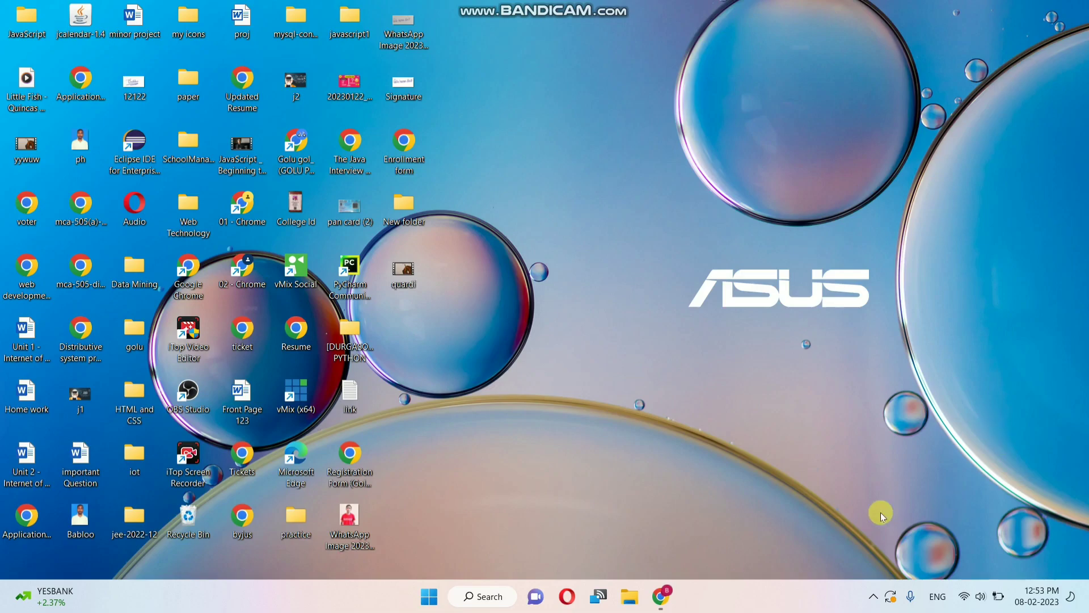
Step: Launch Chrome and search Google for 'bmconline'
left_click(661, 596)
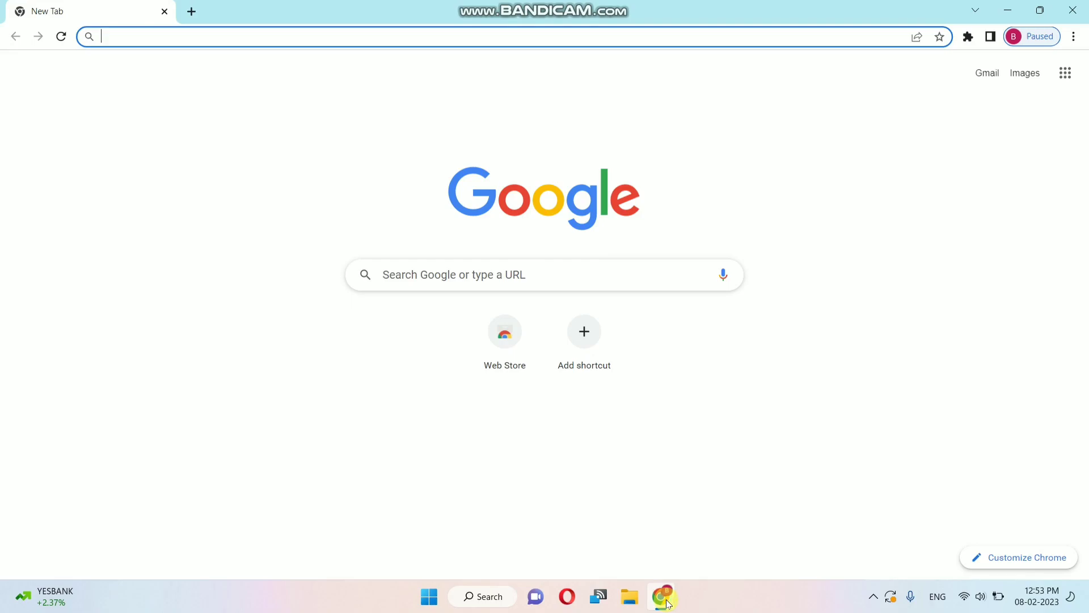
left_click(127, 36)
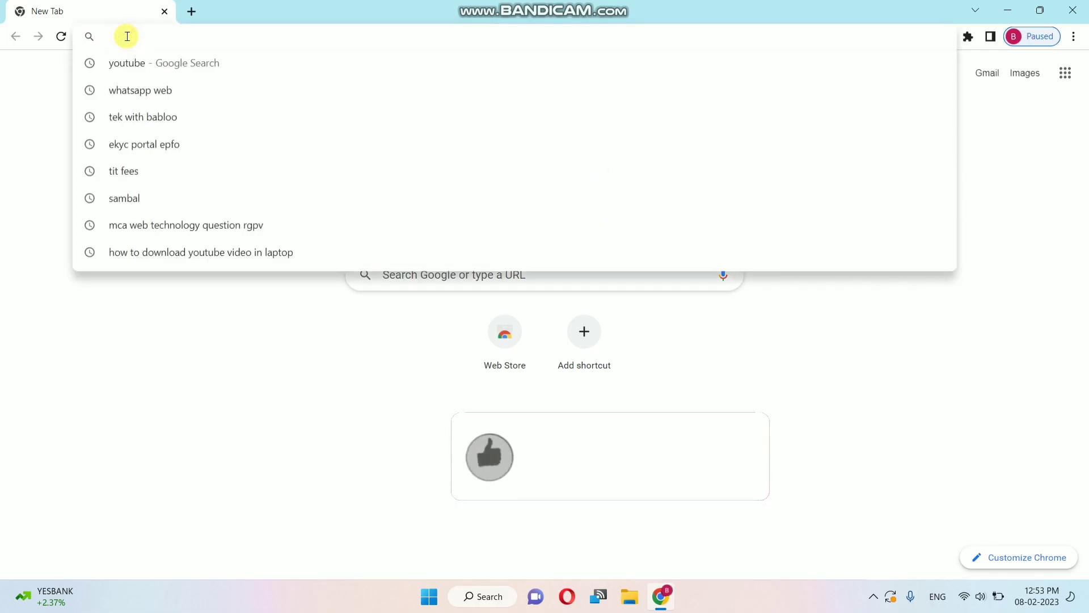
type("b")
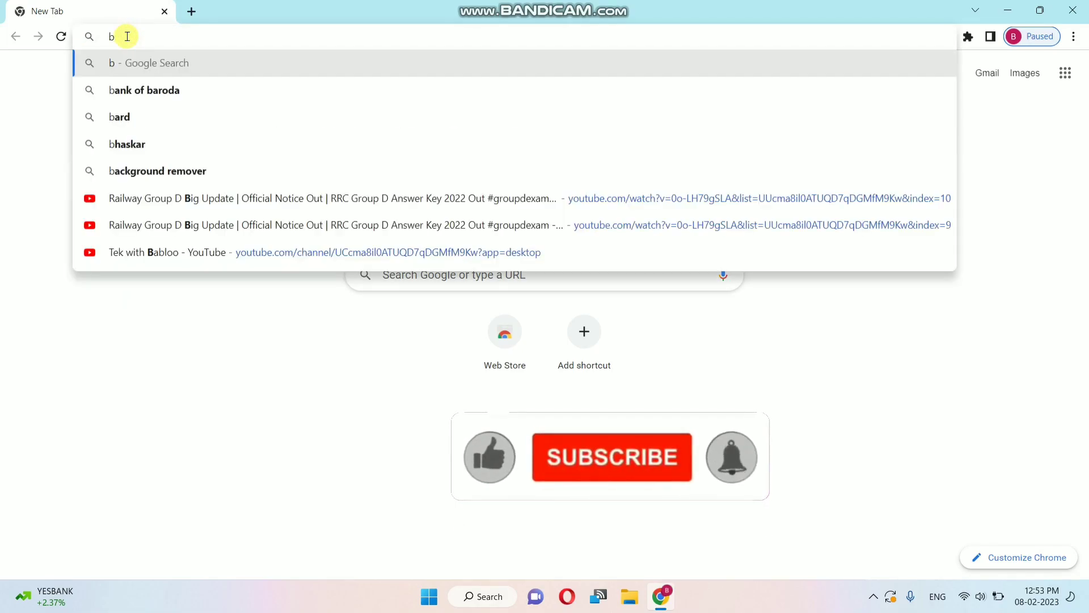
type("mco")
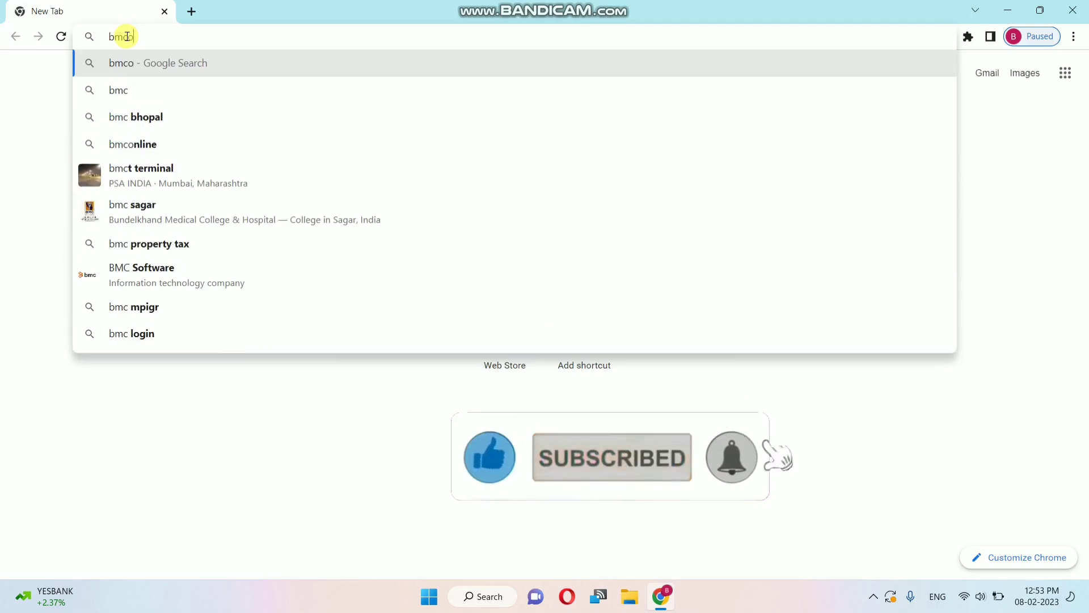
type("nline")
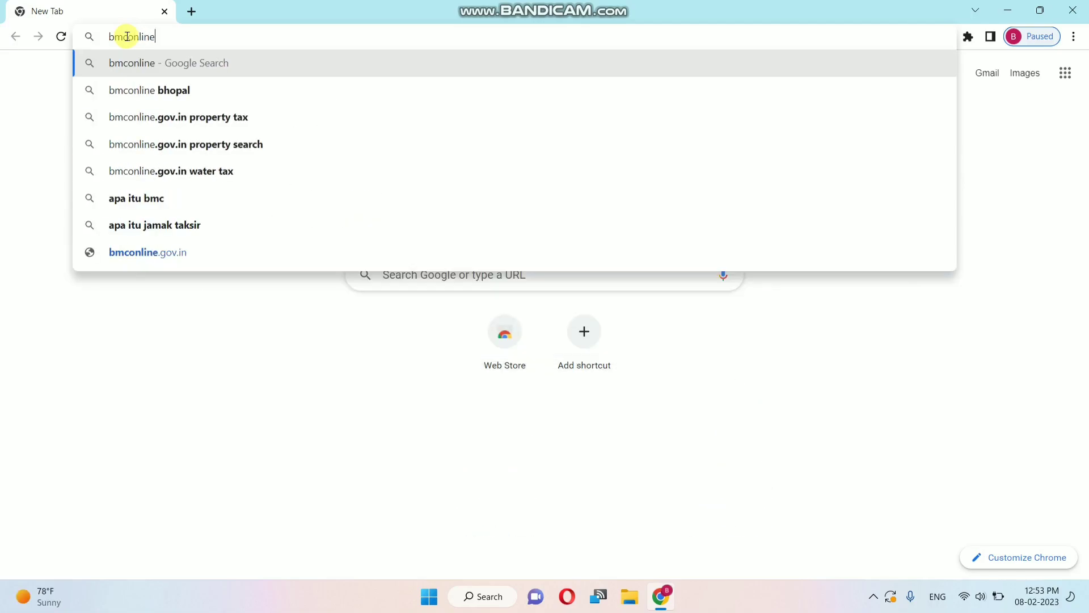
key("Return")
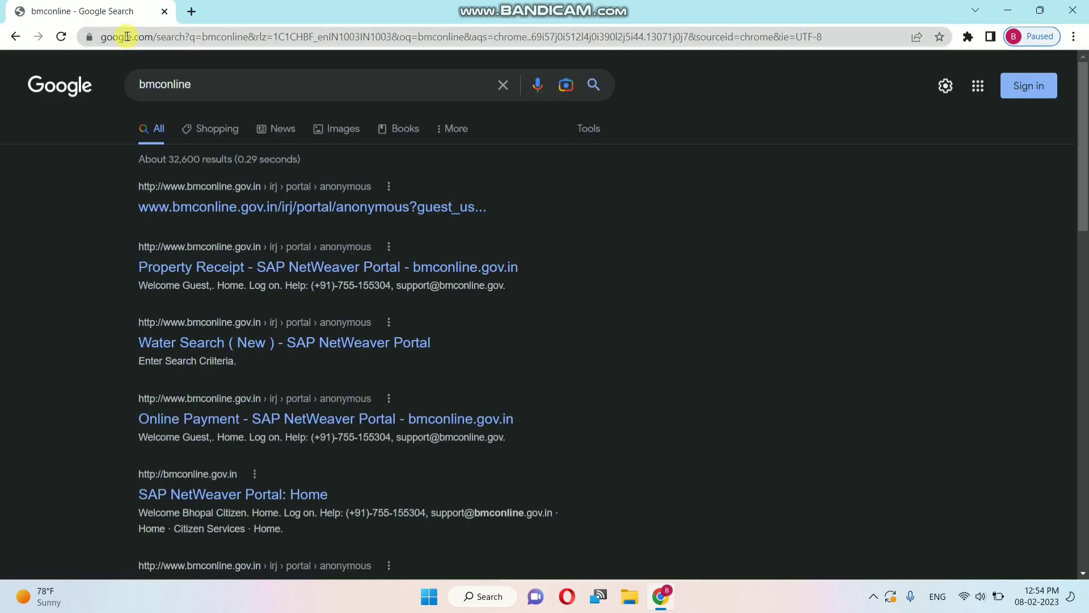
scroll(210, 189, "up", 2)
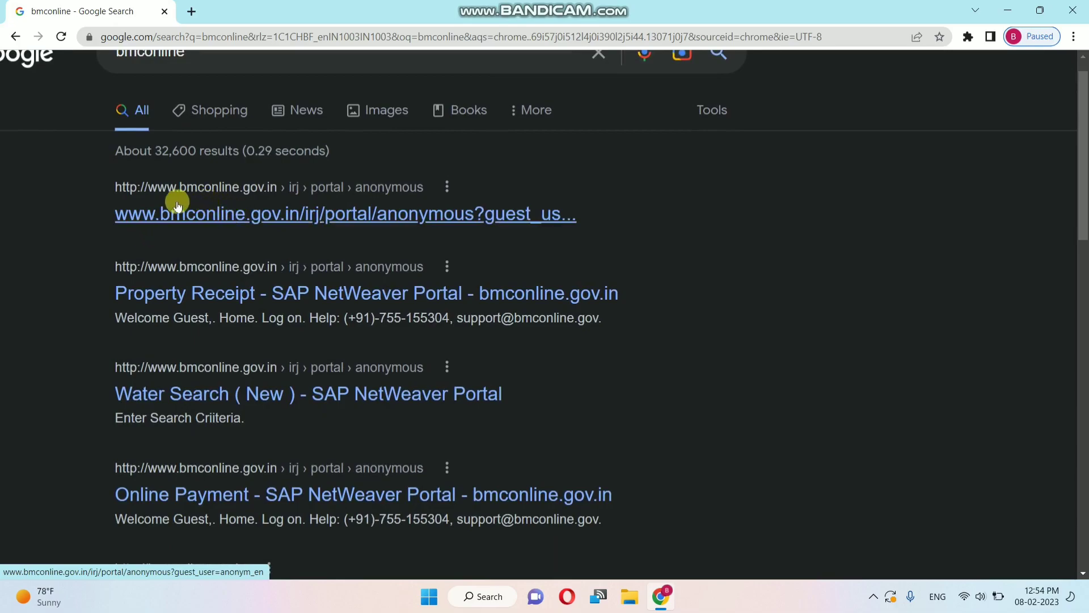
Step: Open the first bmconline.gov.in result and scroll through the BMC home page's service tiles
left_click(227, 213)
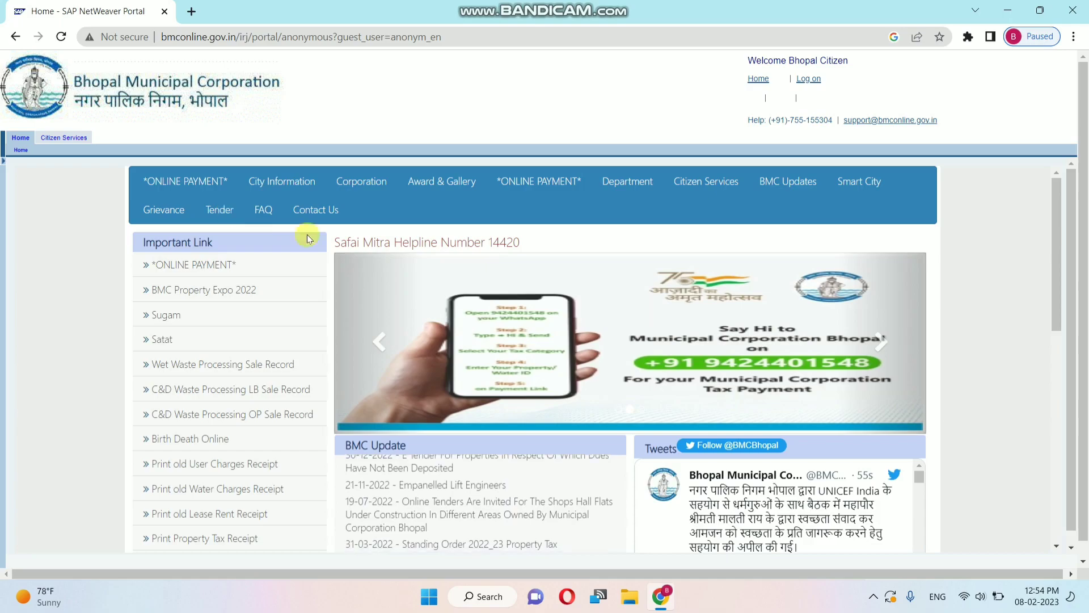
scroll(506, 377, "down", 5)
scroll(507, 379, "down", 3)
scroll(691, 414, "down", 3)
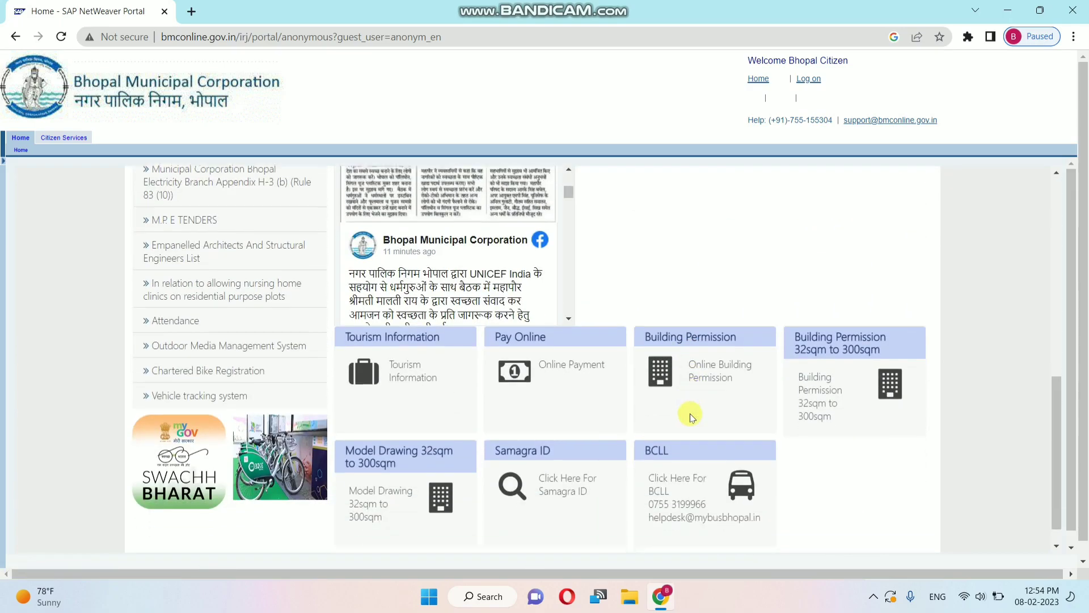
scroll(690, 417, "down", 1)
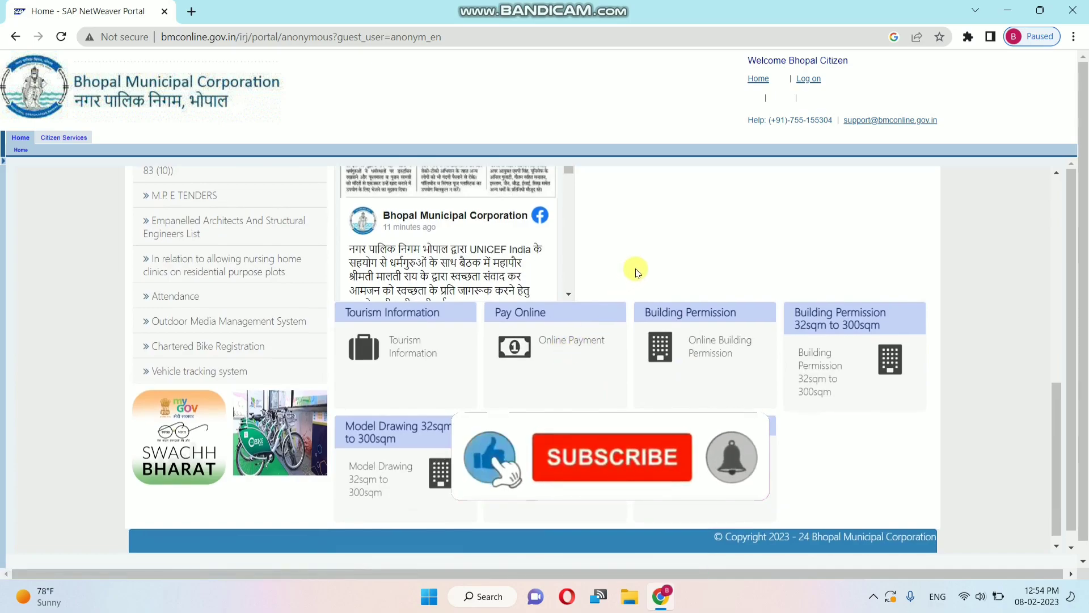
scroll(636, 271, "up", 5)
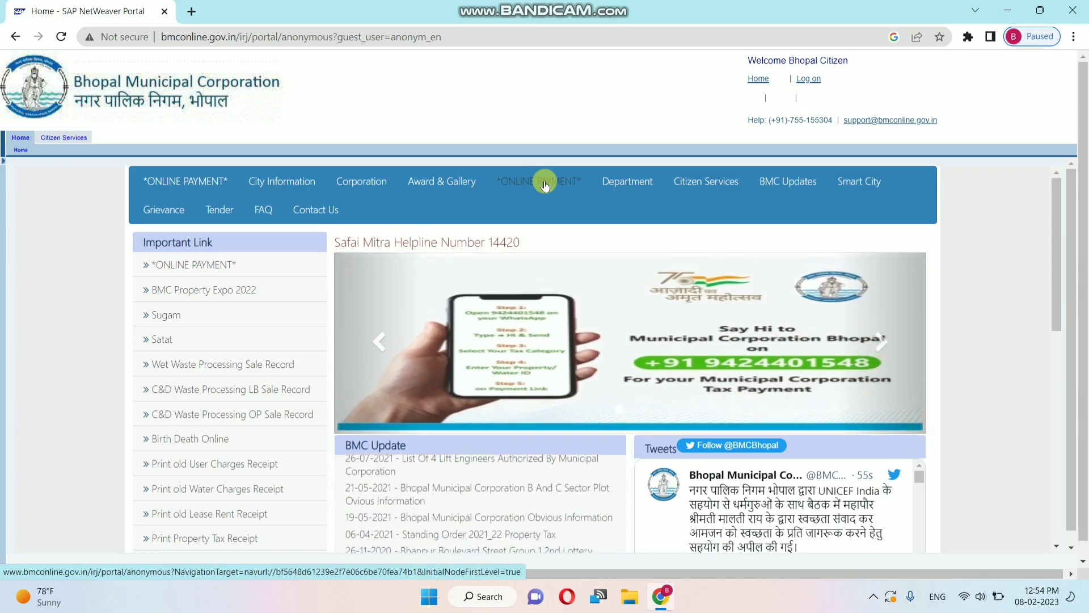
Step: Go to ONLINE PAYMENT to reach the Property Search (New) form and select its Zone field
left_click(544, 183)
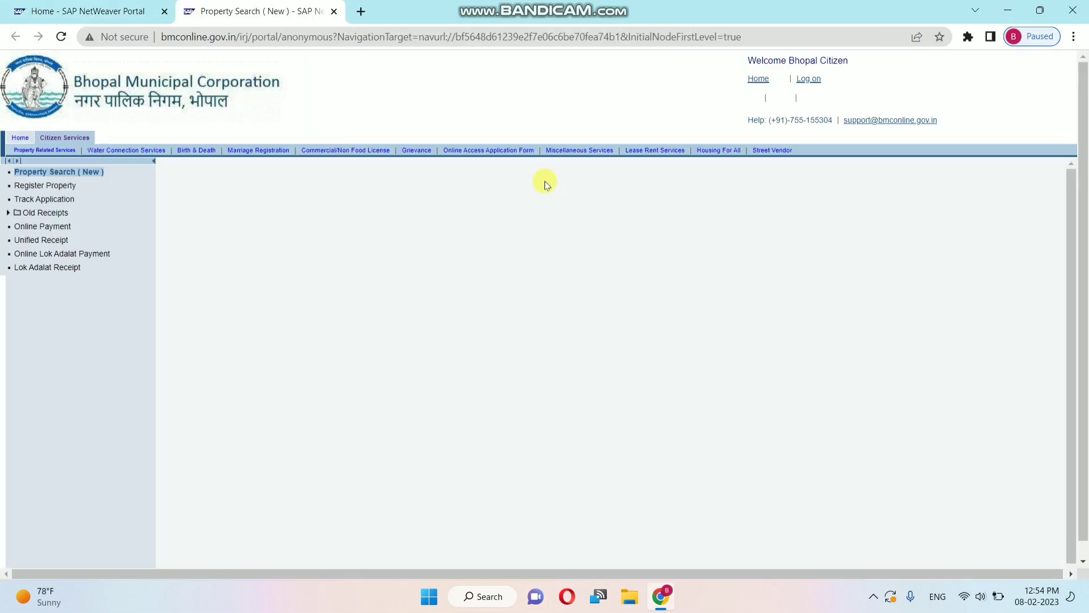
scroll(544, 182, "down", 1)
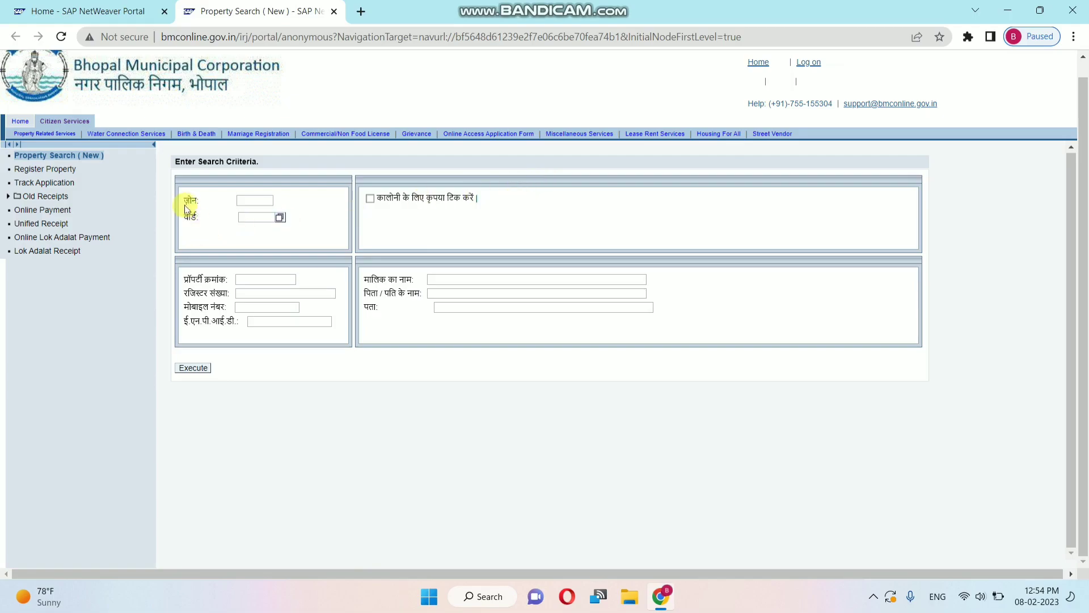
left_click(252, 201)
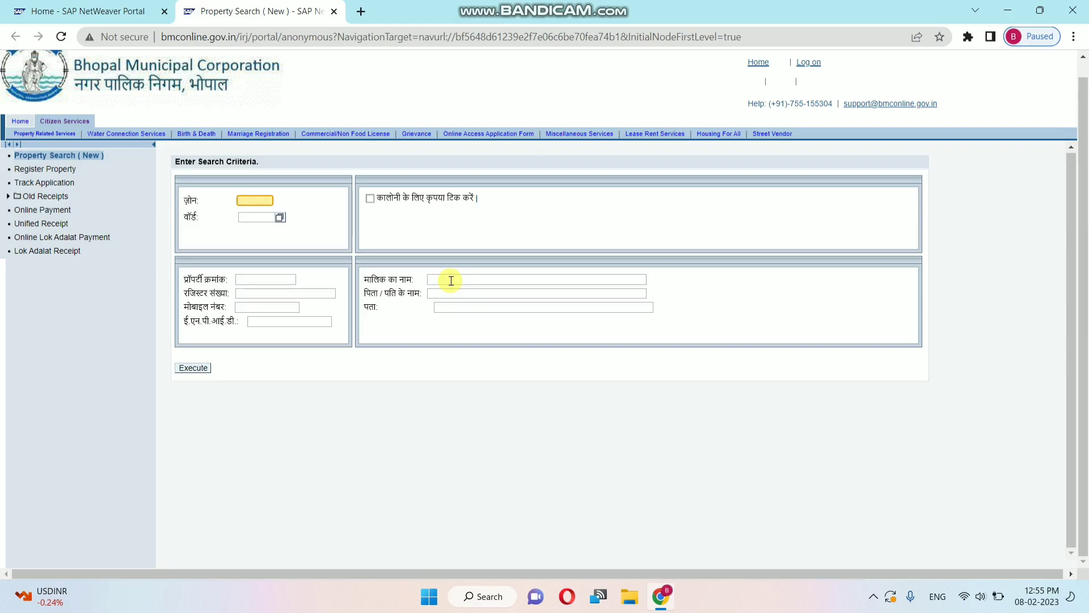
Step: Enter zone 13, ward 55 and the owner's mobile number in the search form
type("13")
left_click(262, 216)
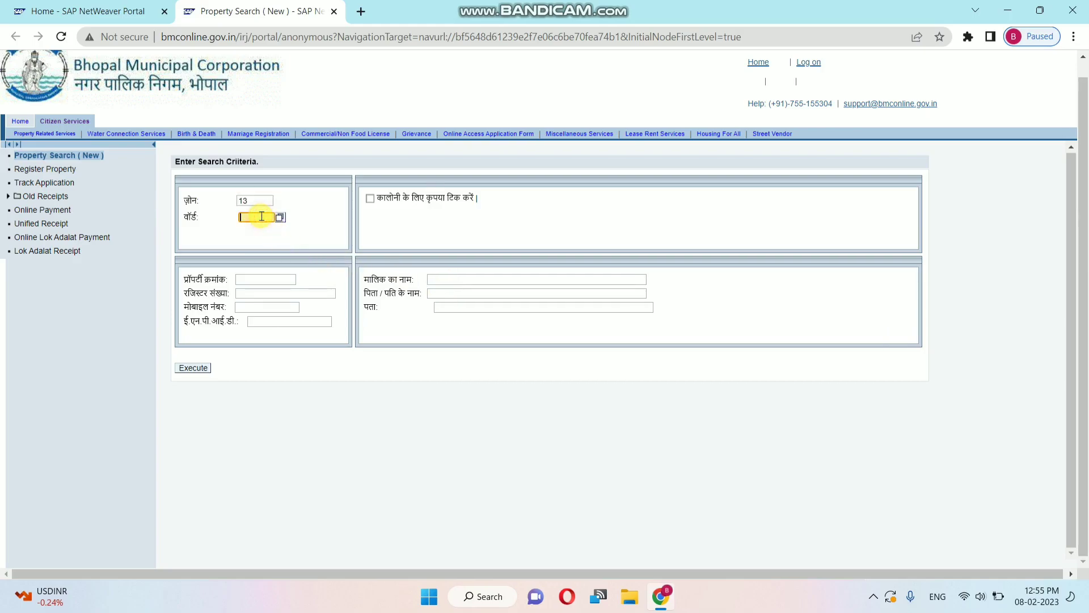
type("55")
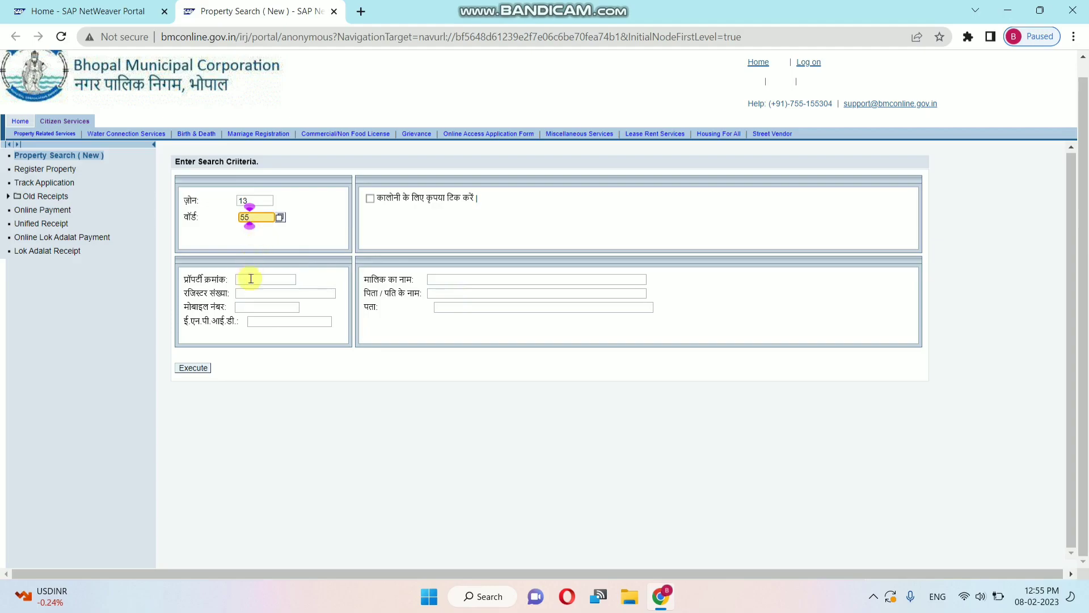
left_click(258, 305)
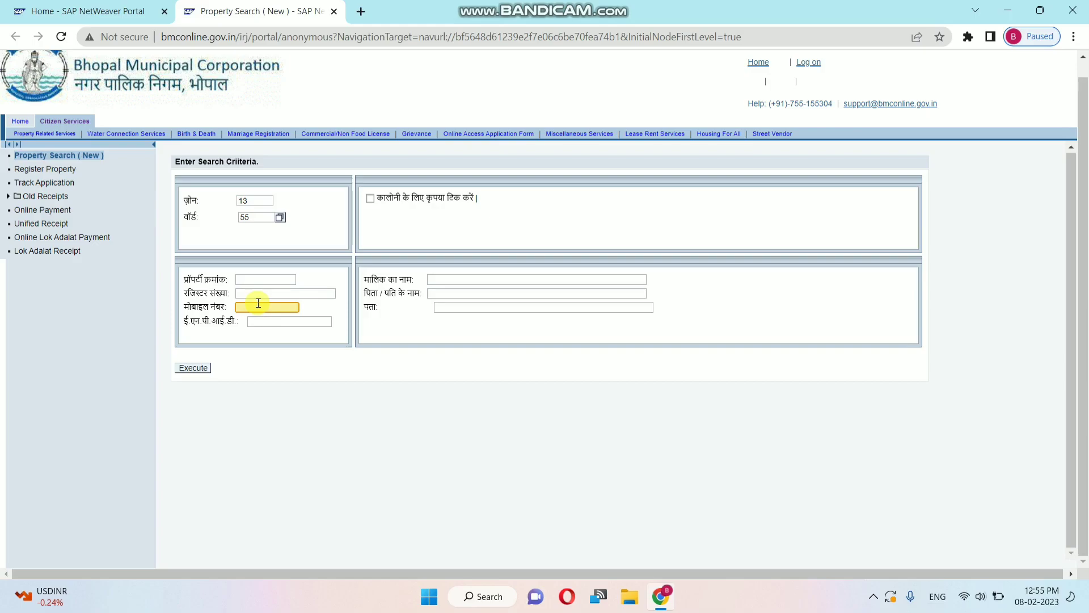
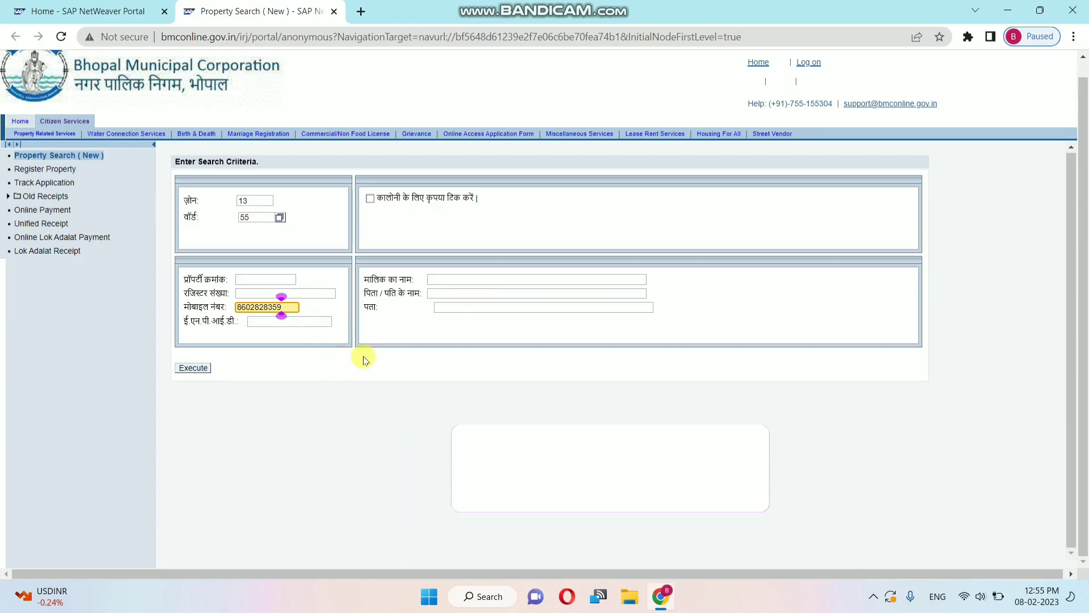
Step: Execute the search and review the single property's columns: 31.40 sq m area, 1,174.00 due
left_click(186, 371)
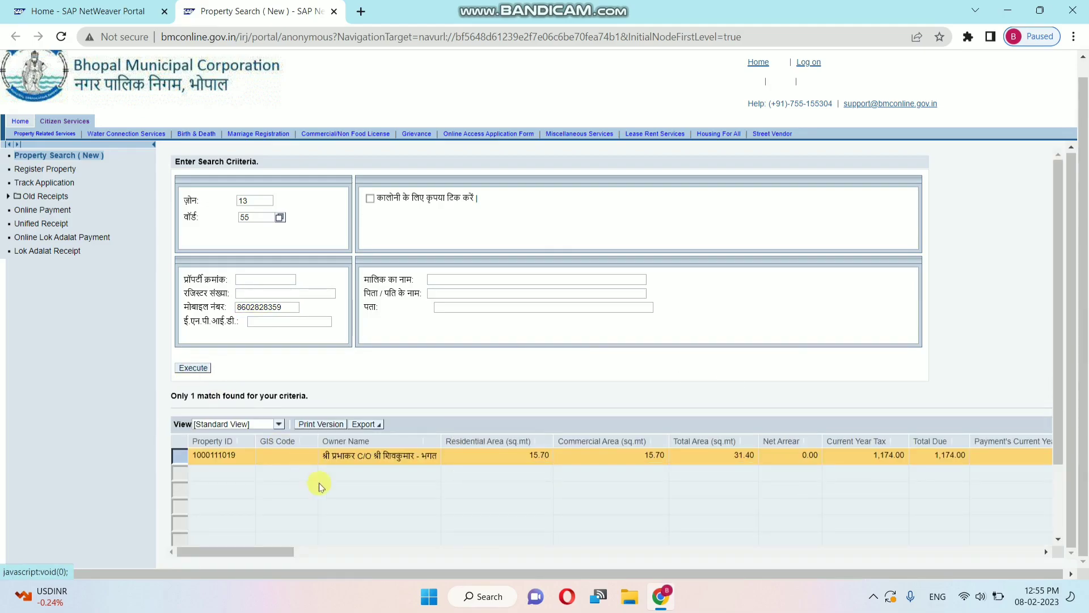
scroll(425, 489, "down", 2)
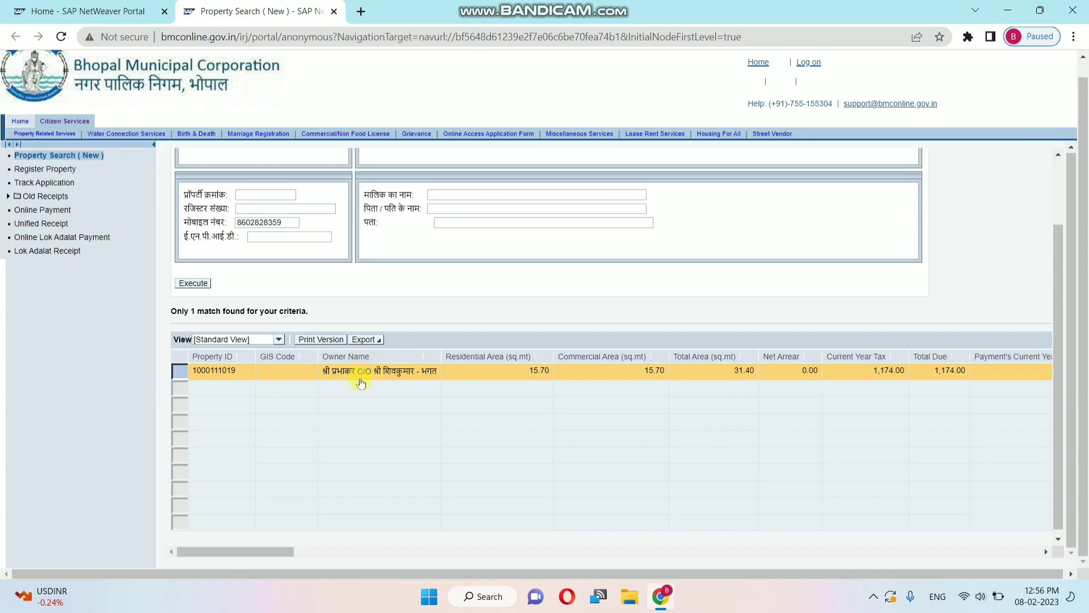
scroll(543, 379, "right", 5)
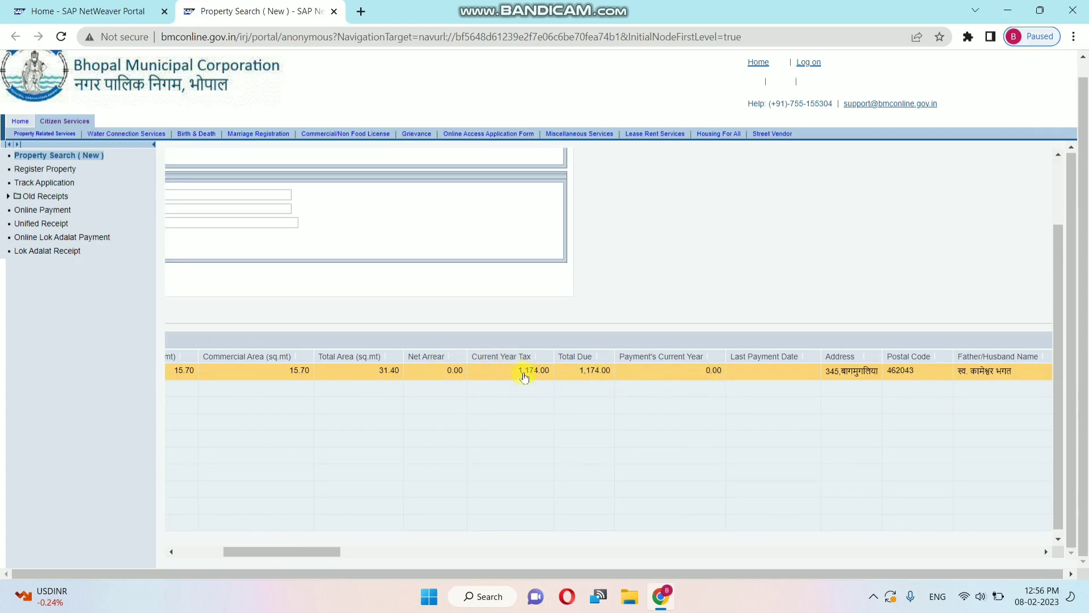
scroll(603, 393, "right", 10)
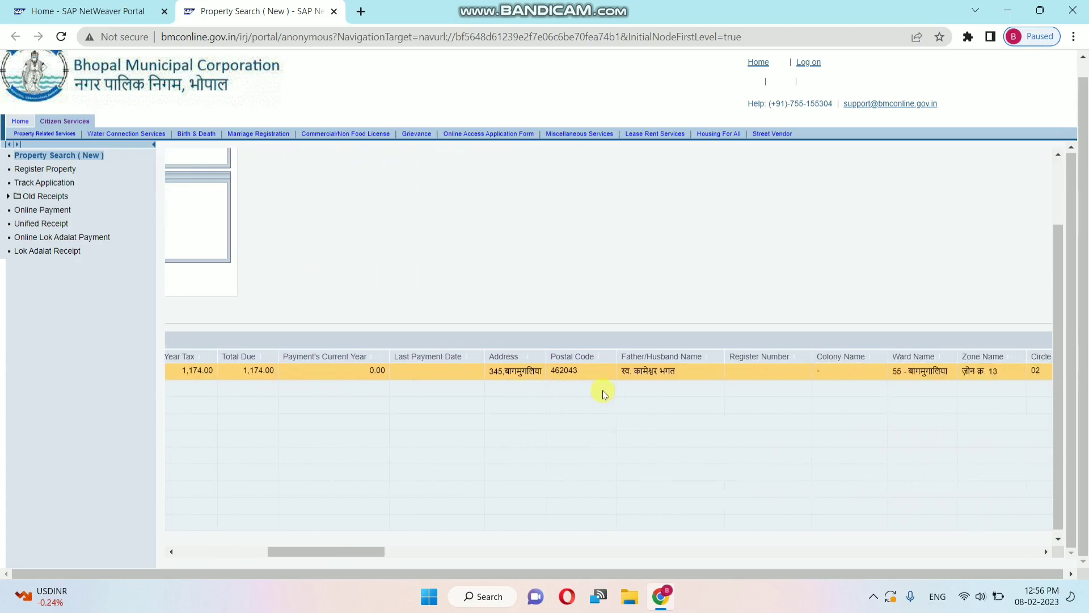
scroll(604, 393, "right", 10)
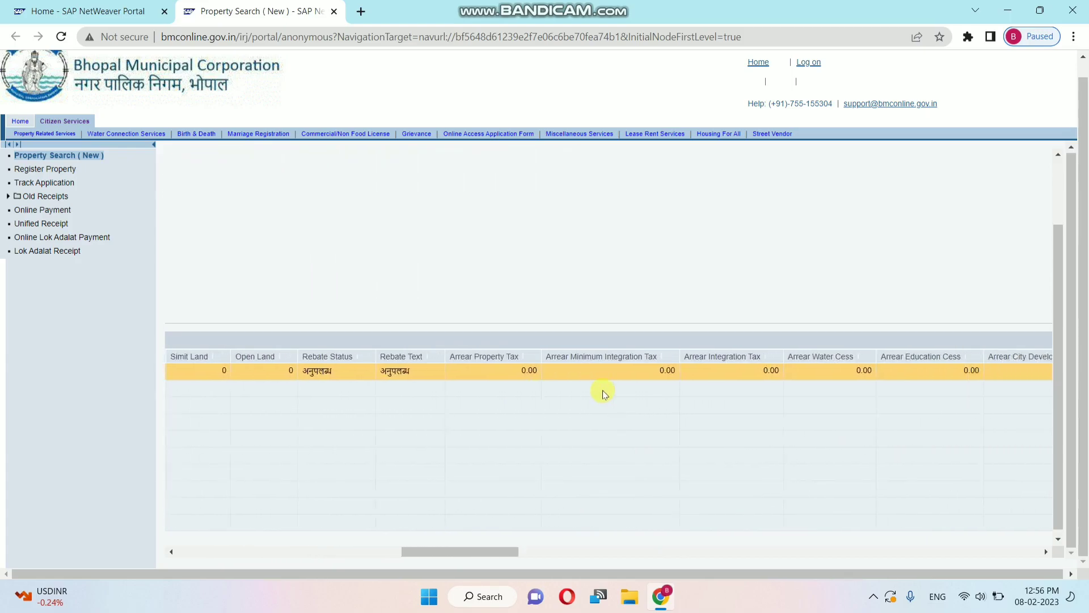
scroll(603, 394, "right", 6)
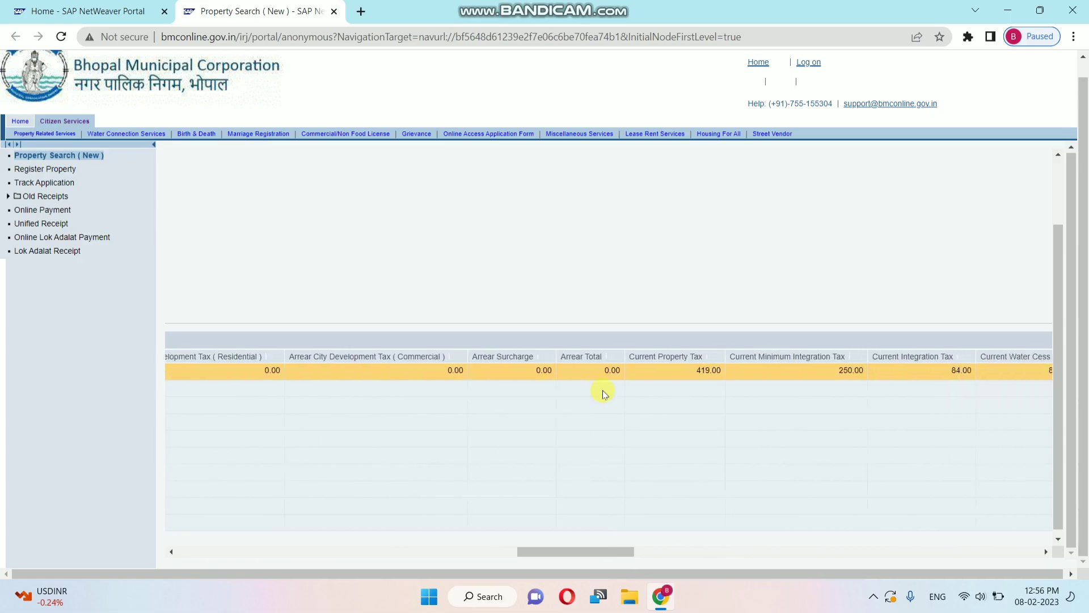
scroll(603, 396, "left", 15)
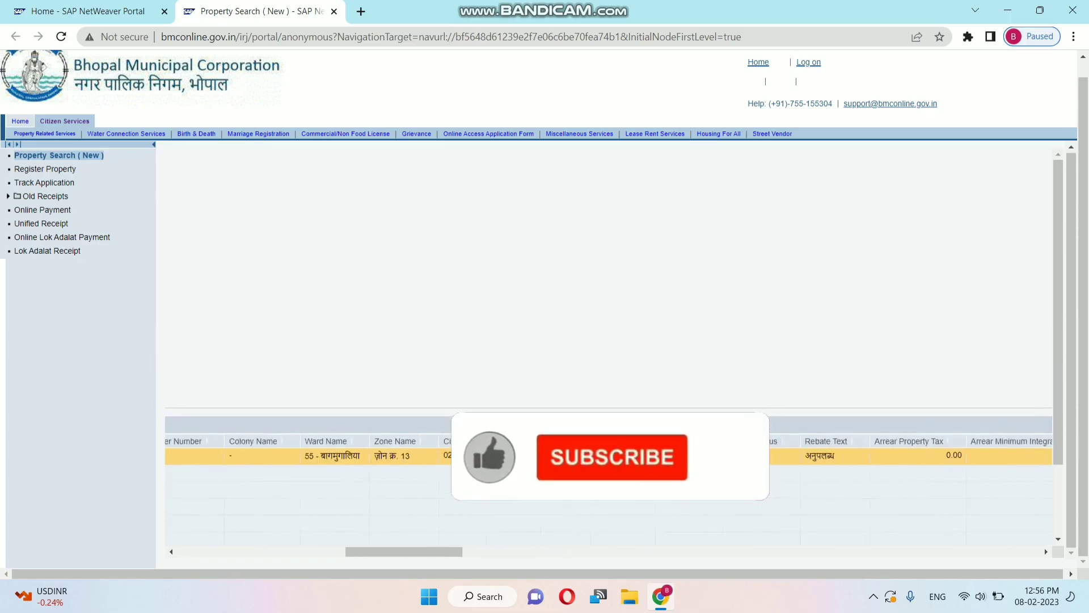
scroll(603, 396, "up", 5)
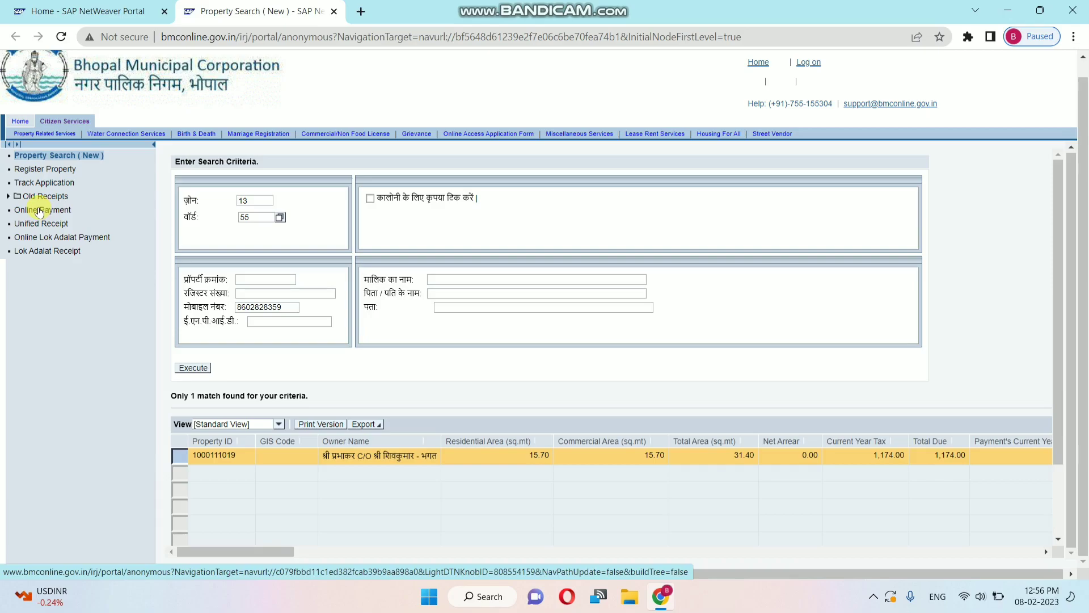
scroll(38, 212, "up", 4)
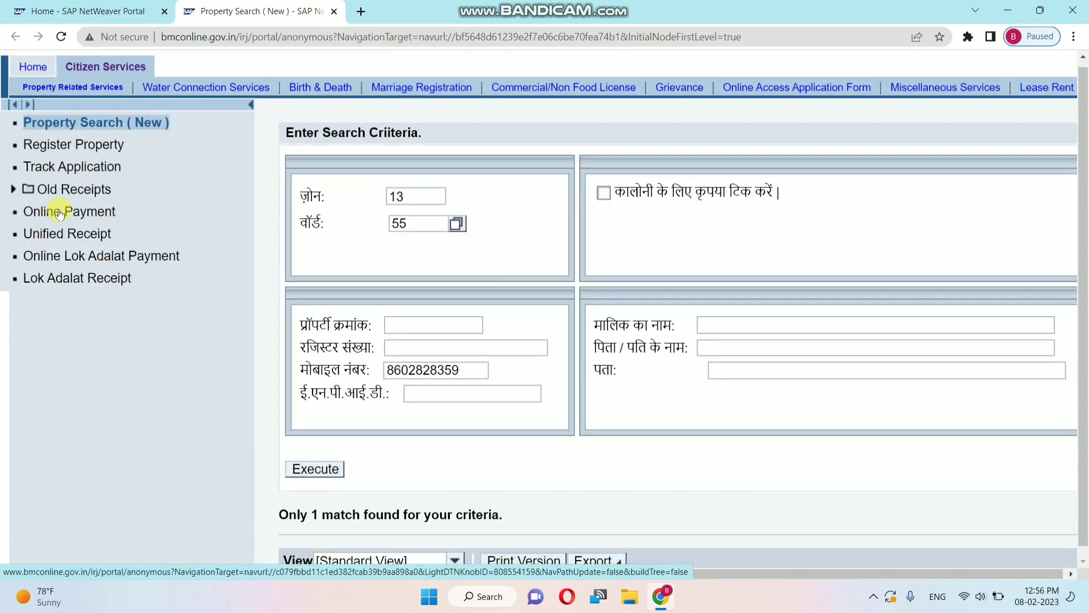
Step: Open Online Payment from the left menu and select ENP Water Rate as the payment type
left_click(59, 212)
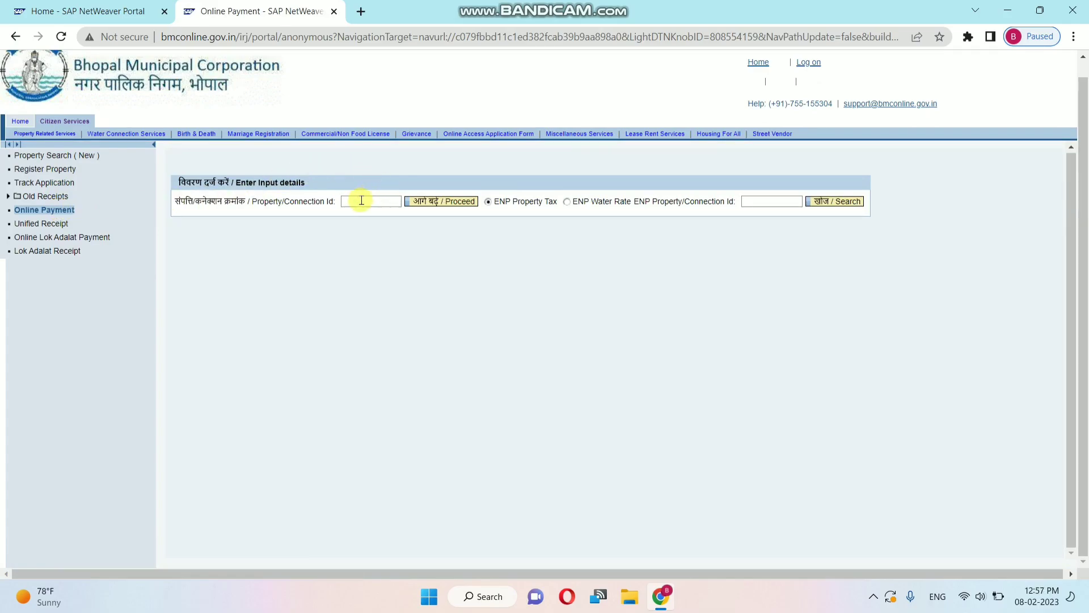
left_click(361, 201)
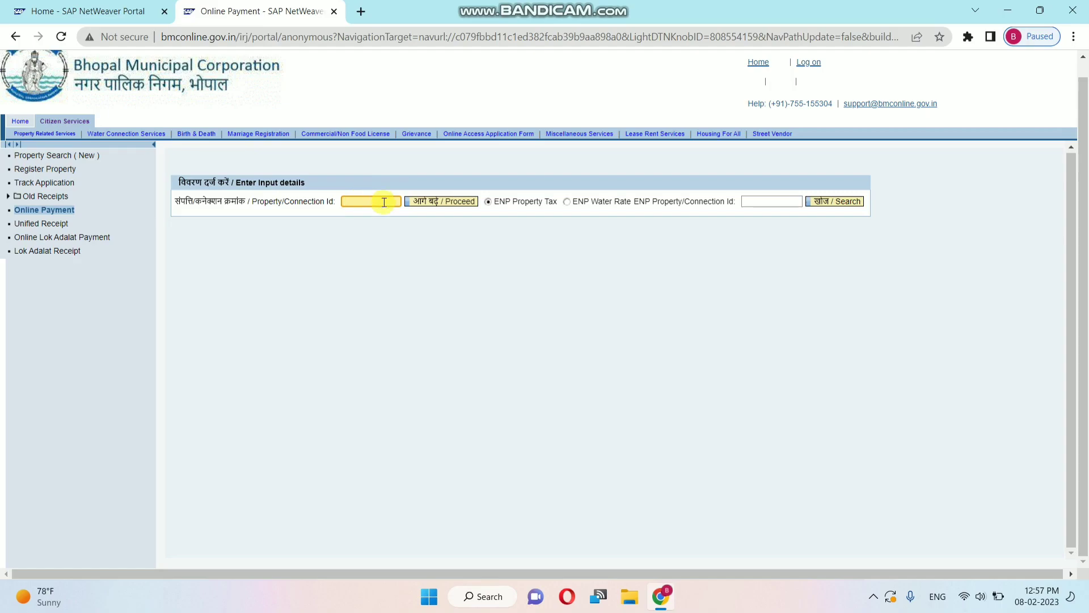
left_click(567, 204)
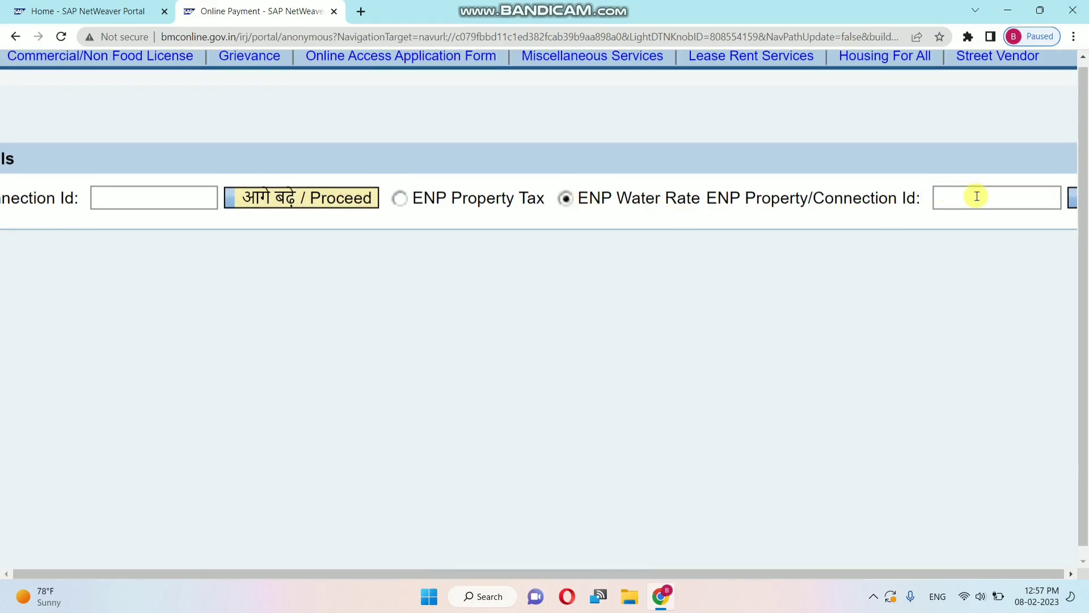
scroll(977, 196, "right", 3)
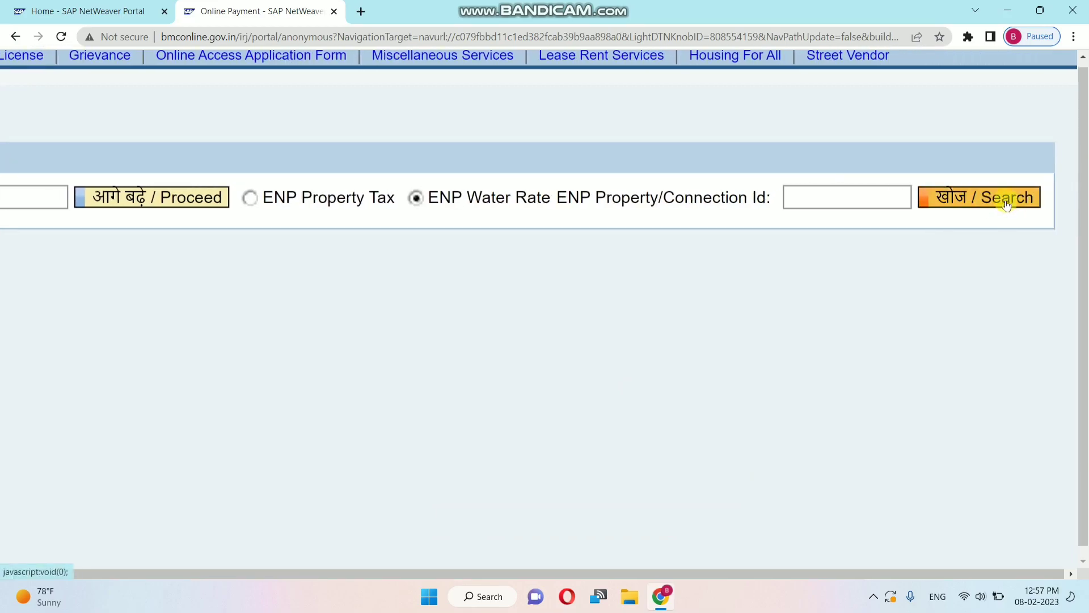
scroll(775, 240, "down", 4)
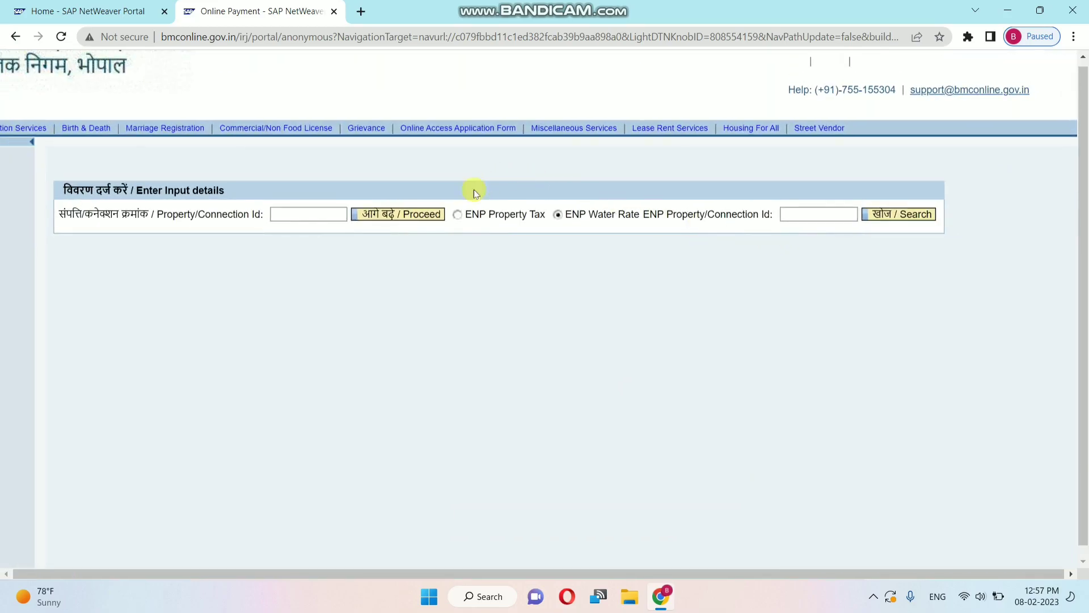
Step: Switch to ENP Property Tax, enter the property ID and fetch its 6,278.00 dues
left_click(457, 215)
key("Tab")
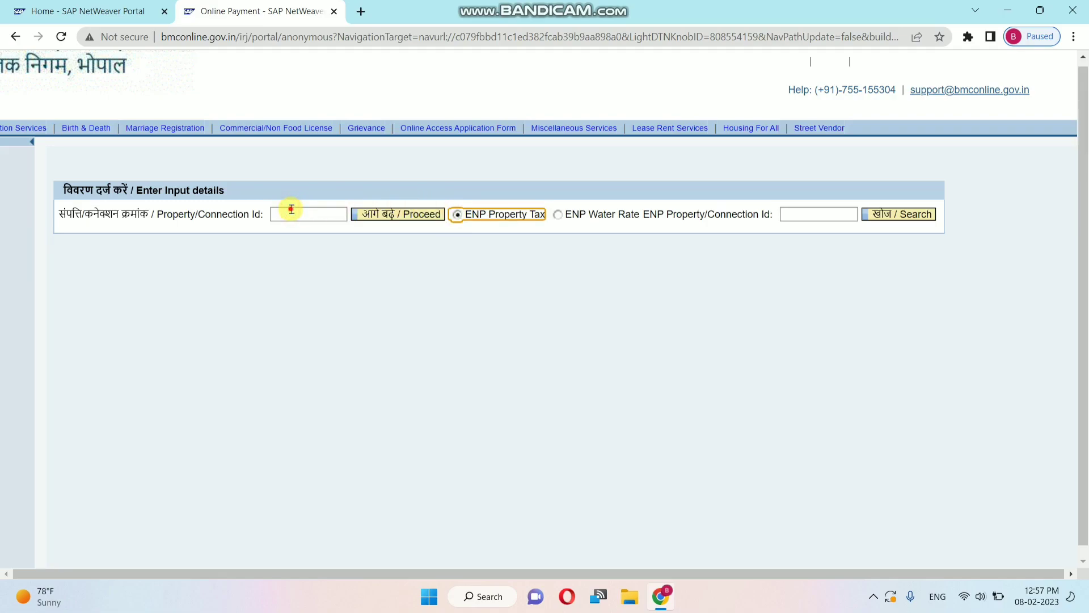
left_click(291, 210)
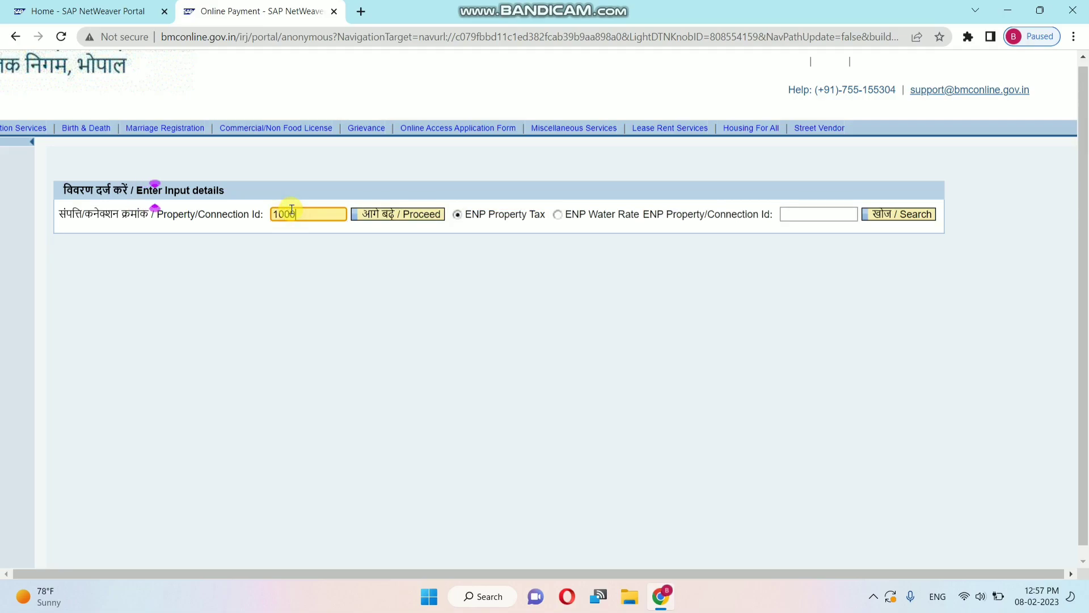
left_click(406, 220)
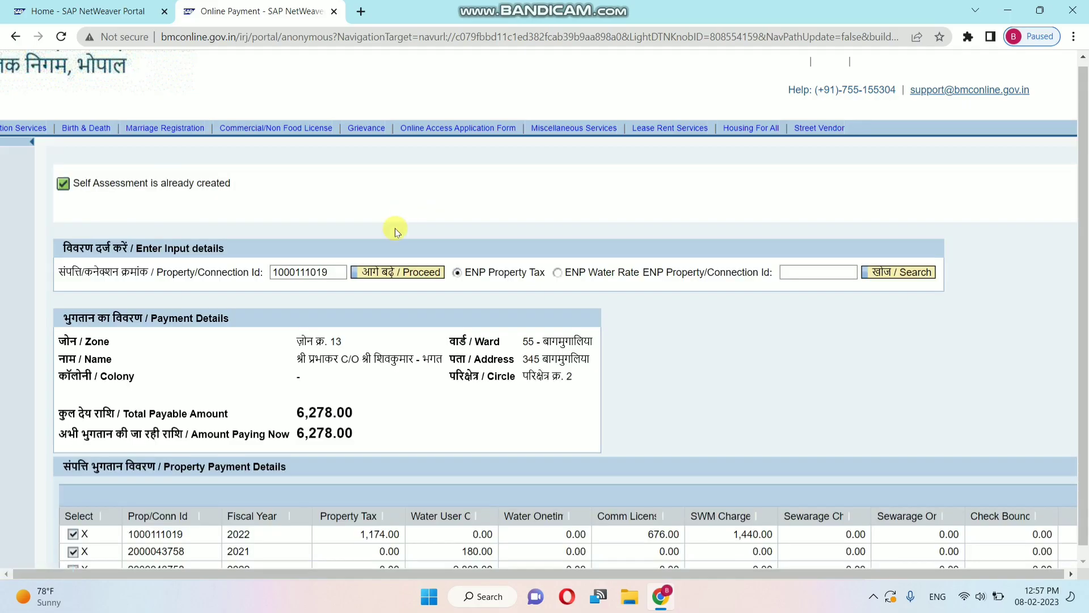
scroll(563, 404, "down", 2)
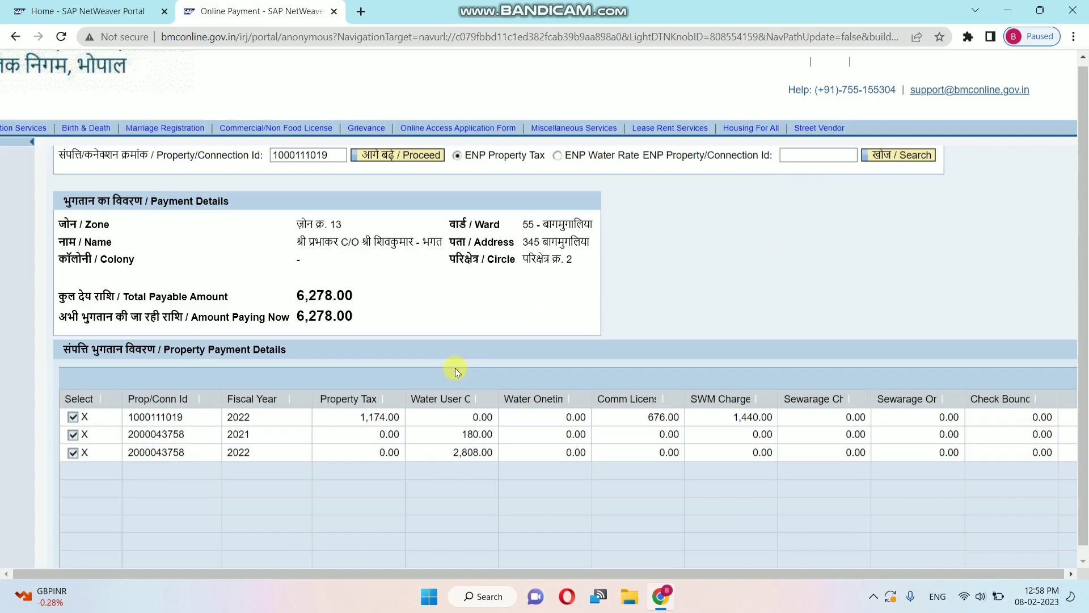
scroll(455, 370, "down", 1)
key("ctrl+minus")
key("ctrl+minus")
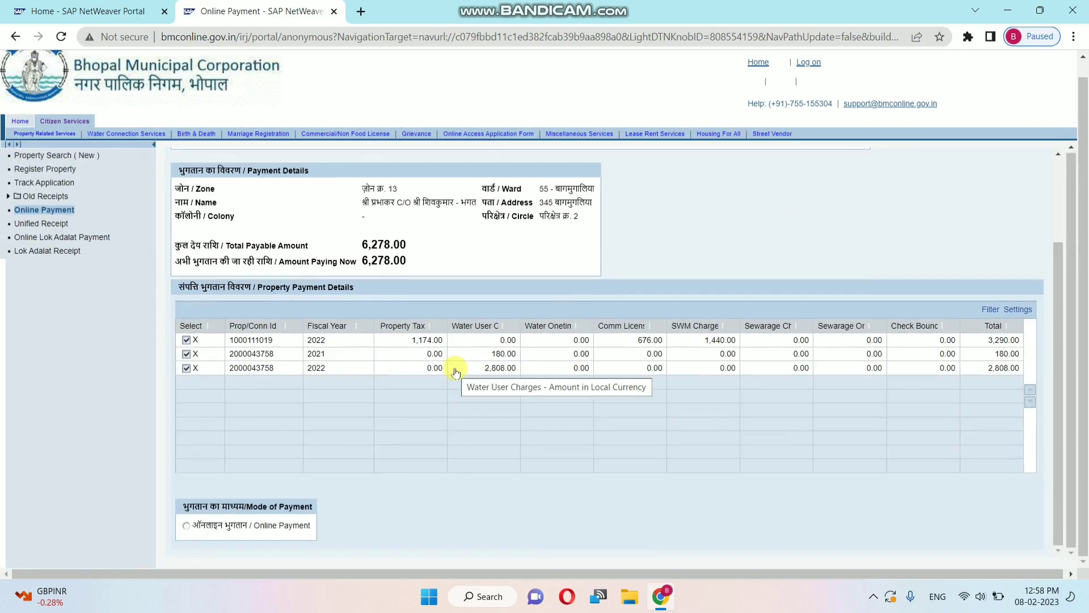
Step: Set Mode of Payment to Online Payment and submit the 6,278.00 via Make Payment
left_click(188, 526)
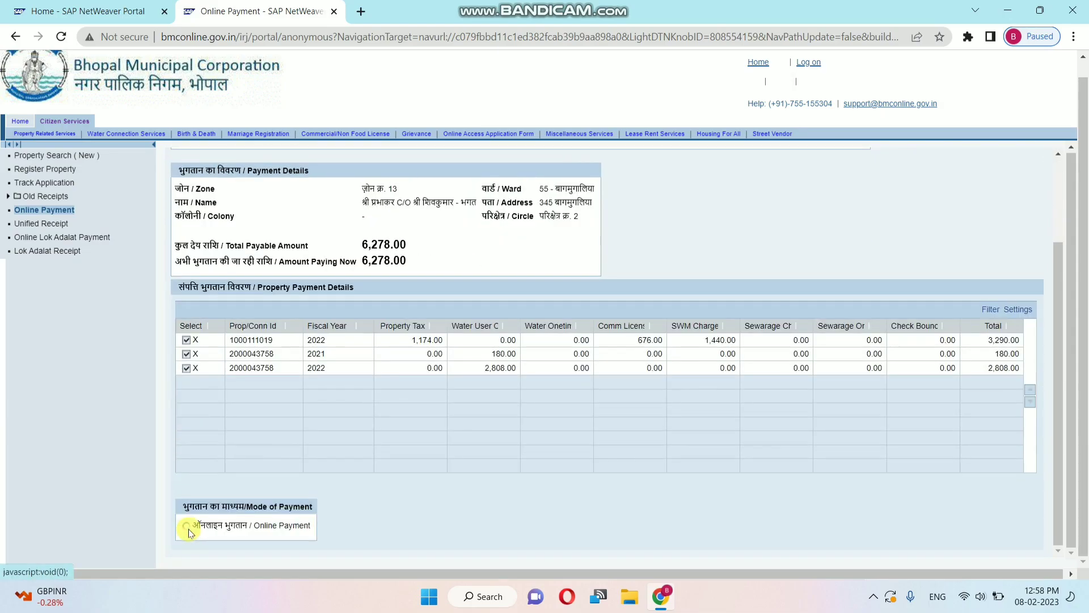
left_click(187, 526)
scroll(414, 511, "down", 1)
scroll(421, 510, "down", 1)
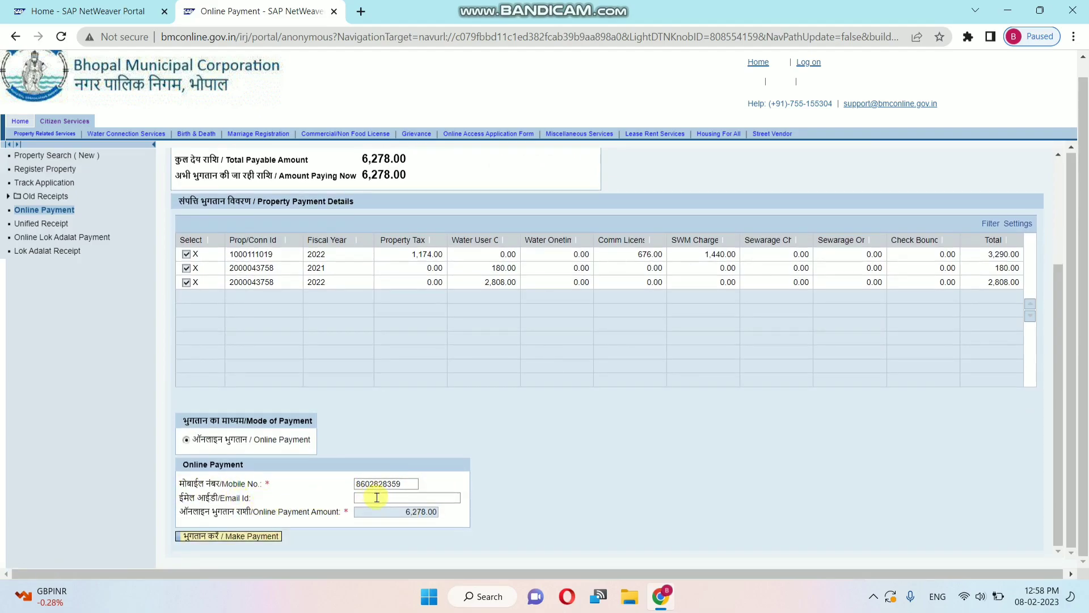
scroll(479, 492, "up", 3)
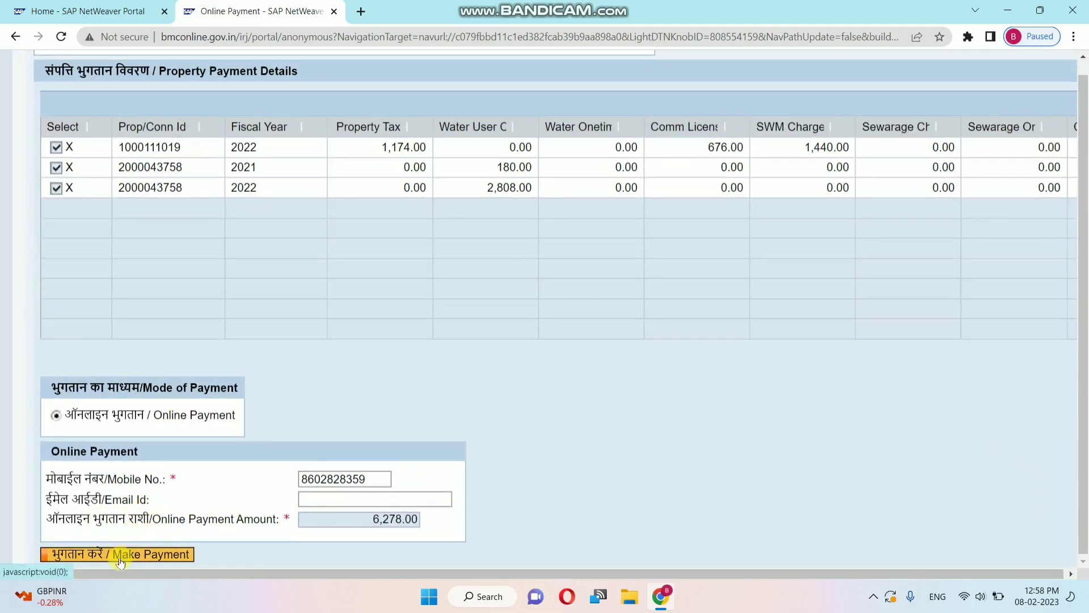
left_click(117, 559)
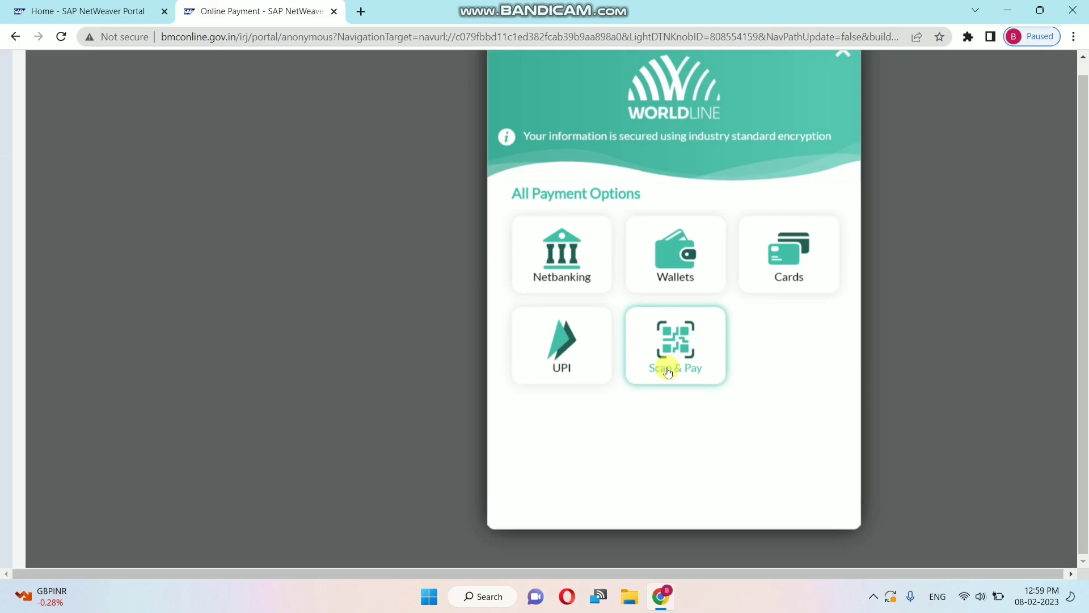
Step: On Worldline, choose Scan & Pay with UPI QR as the bank and pay ₹6278.00
left_click(668, 369)
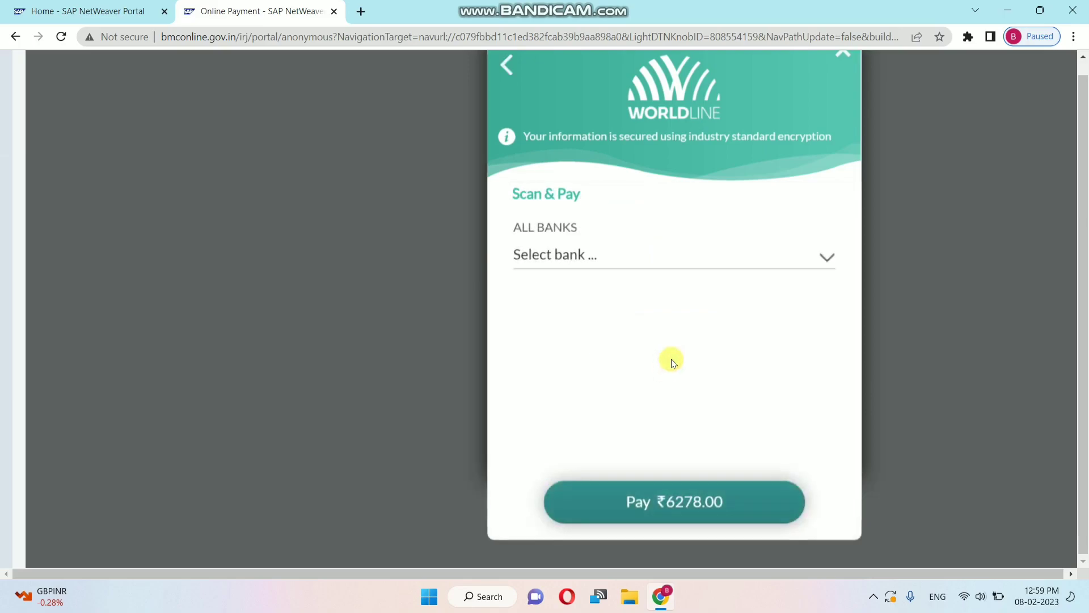
left_click(711, 267)
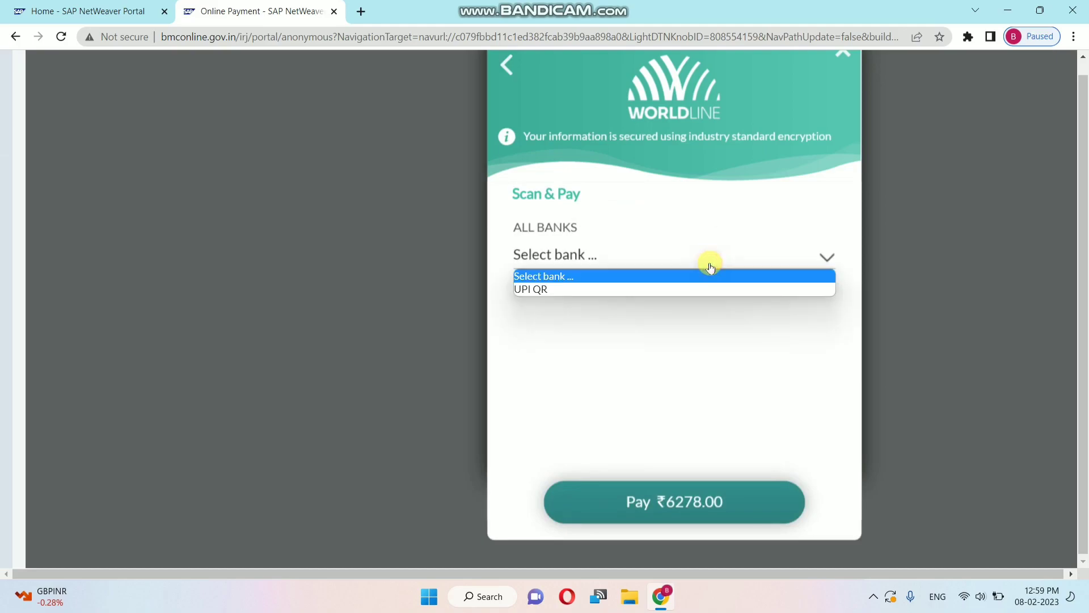
left_click(642, 294)
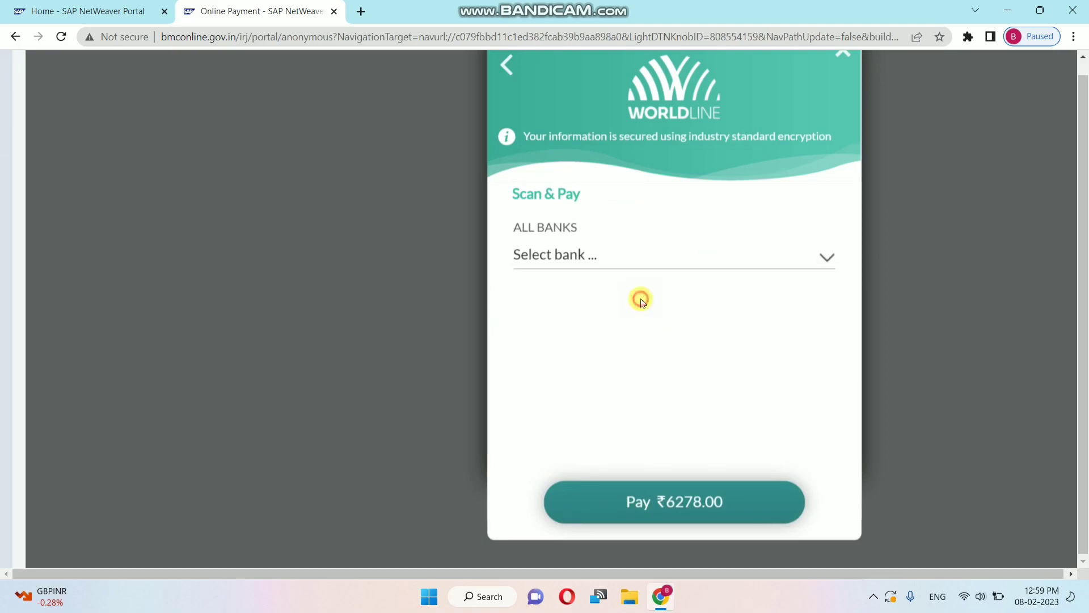
left_click(625, 262)
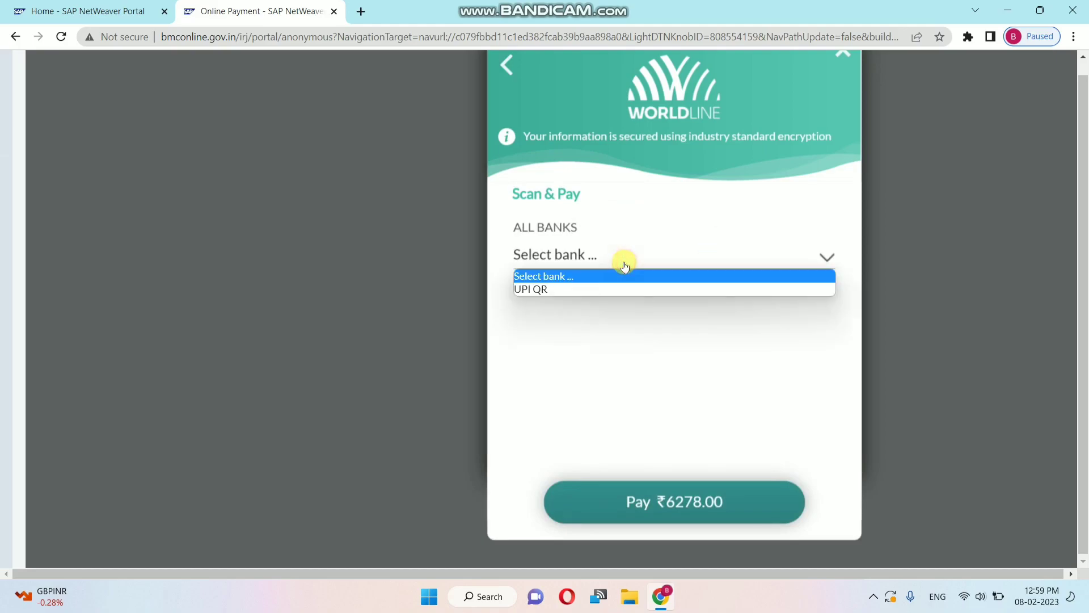
left_click(608, 291)
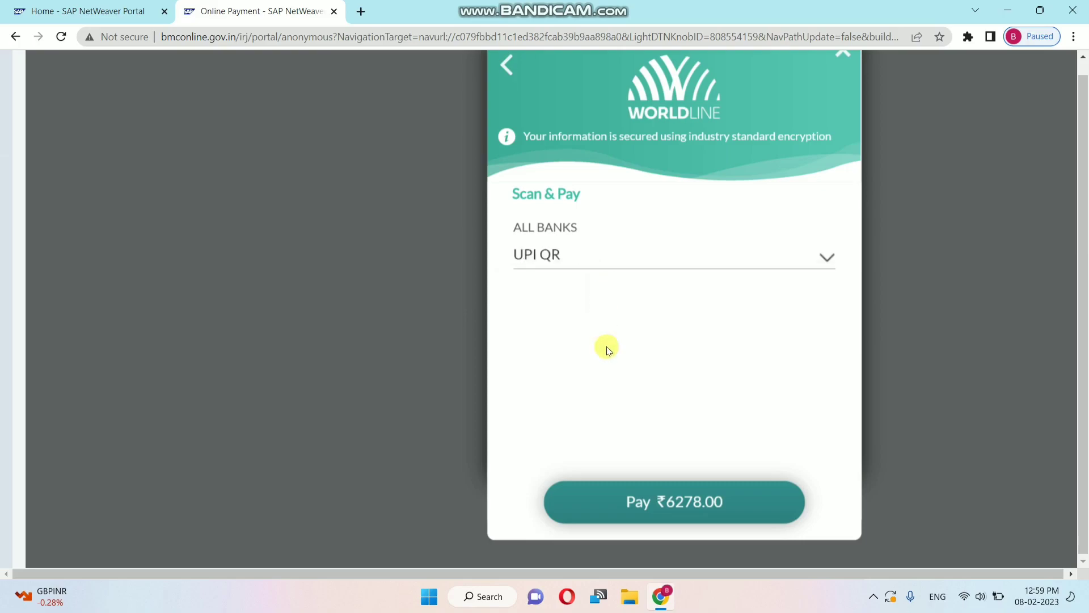
left_click(629, 497)
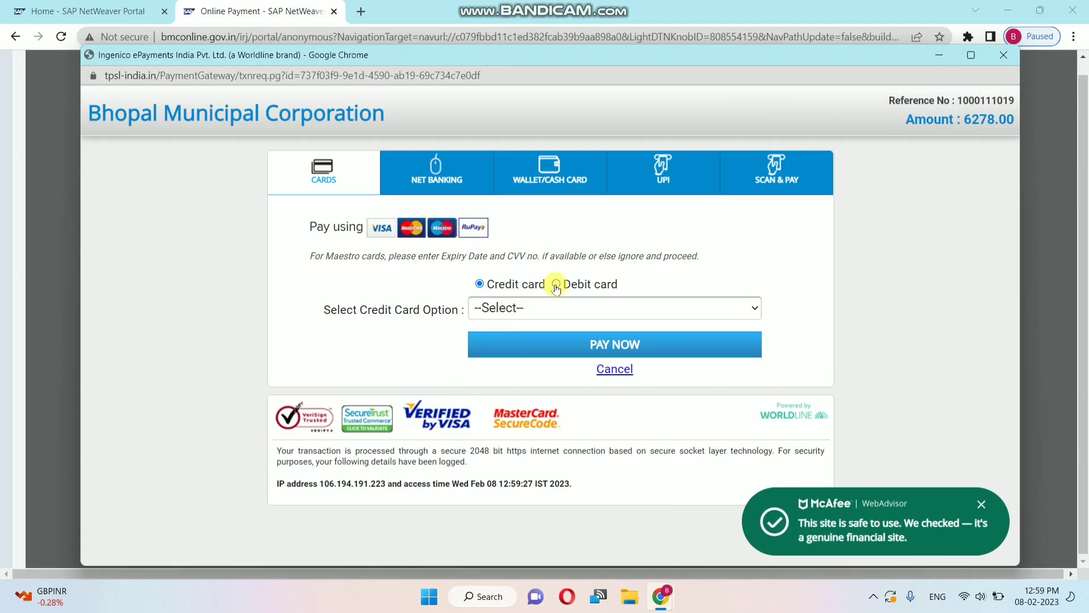
Step: Select the SCAN & PAY tab, pick UPI QR as payment option, and proceed with PAY NOW
left_click(792, 178)
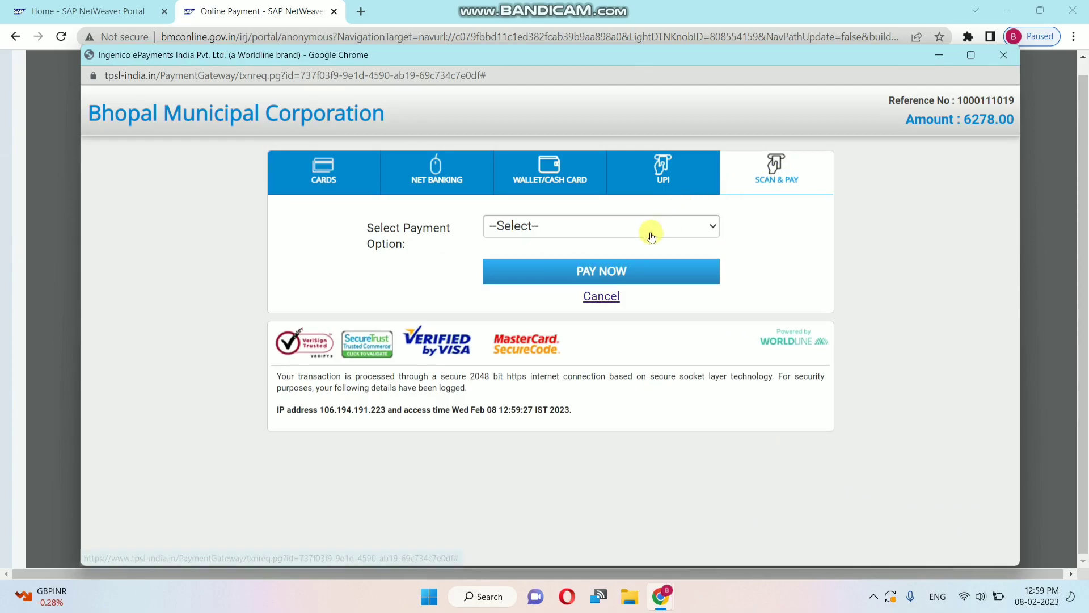
left_click(651, 229)
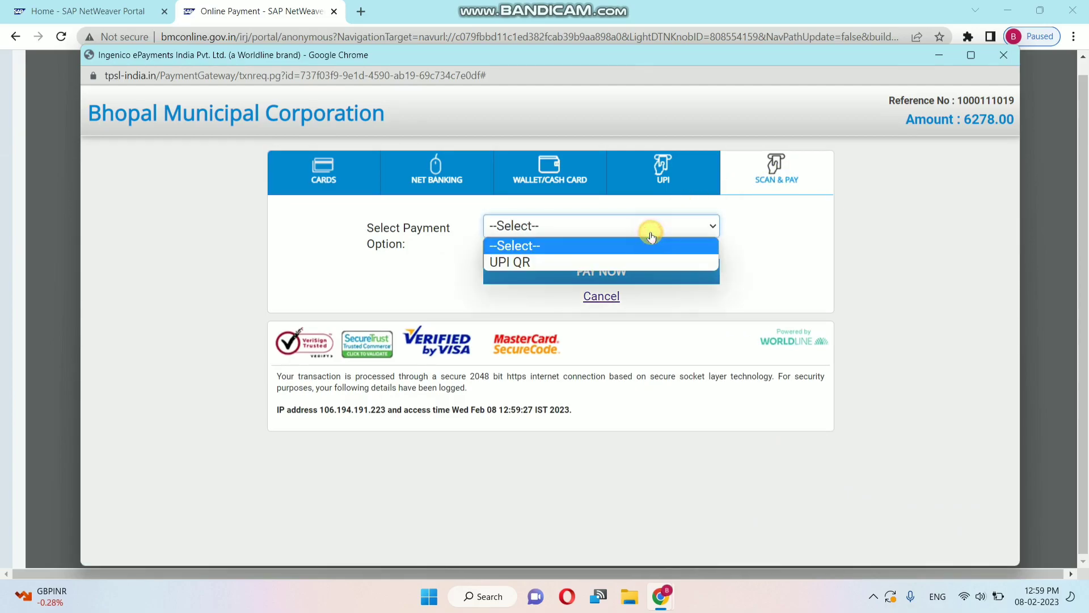
left_click(582, 262)
left_click(557, 272)
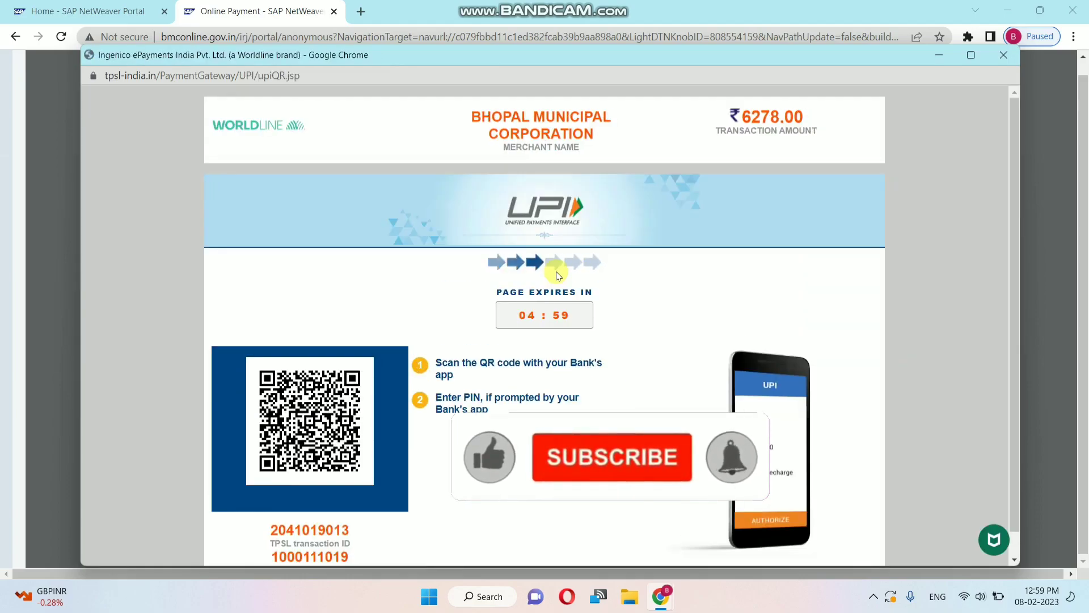
scroll(421, 459, "down", 1)
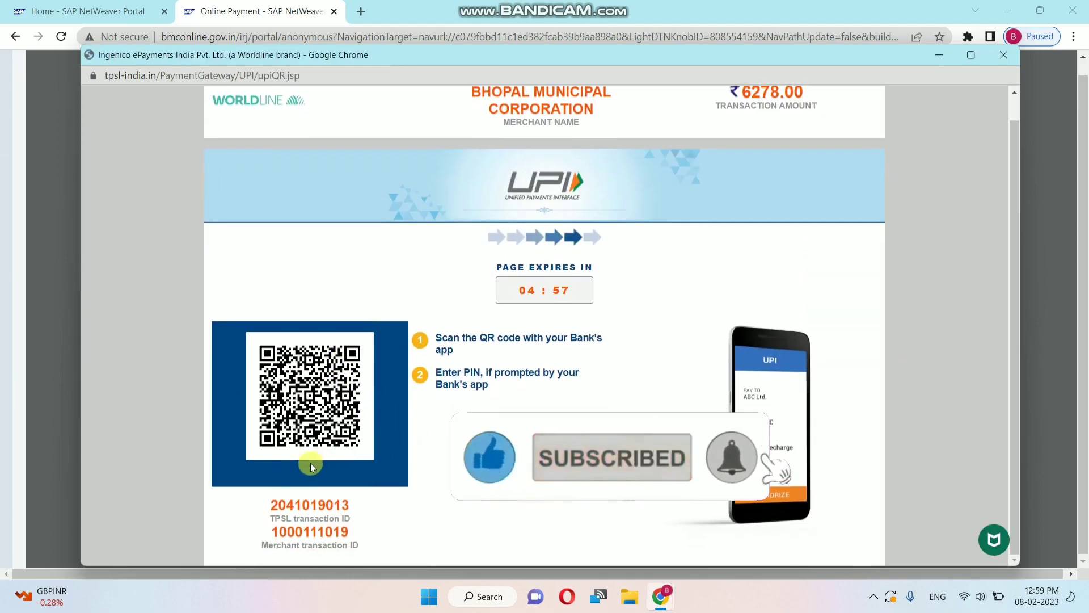